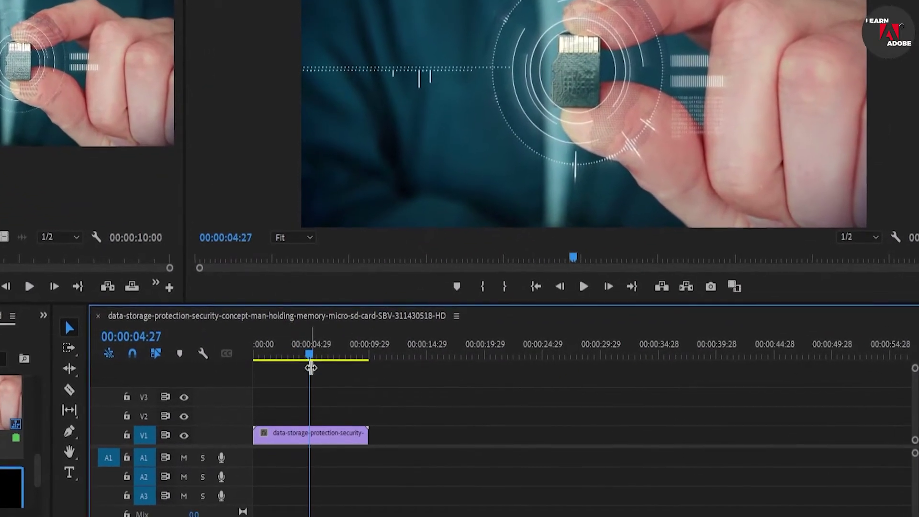
# Split the clip into two halves at its midpoint.
pyautogui.moveTo(311, 358); pyautogui.dragTo(308, 353)
pyautogui.press('c')
pyautogui.click(316, 434)
pyautogui.press('v')
# Swap the halves across V2 and V1, then pick Cross Dissolve from Effects.
pyautogui.moveTo(320, 435)
pyautogui.mouseDown()
pyautogui.moveTo(273, 415)
pyautogui.moveTo(336, 448)
pyautogui.moveTo(337, 436)
pyautogui.mouseUp()
pyautogui.moveTo(287, 350); pyautogui.dragTo(298, 349)
pyautogui.moveTo(308, 435); pyautogui.dragTo(312, 435)
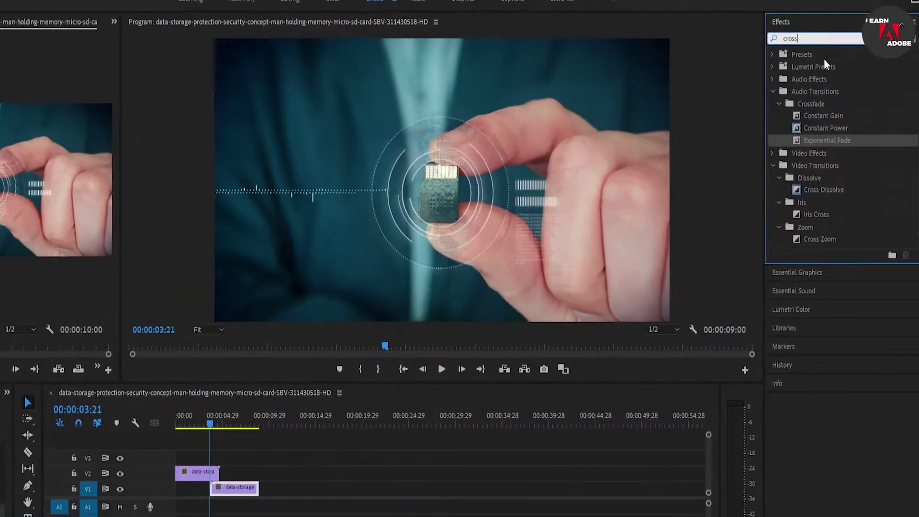
pyautogui.write('sss')
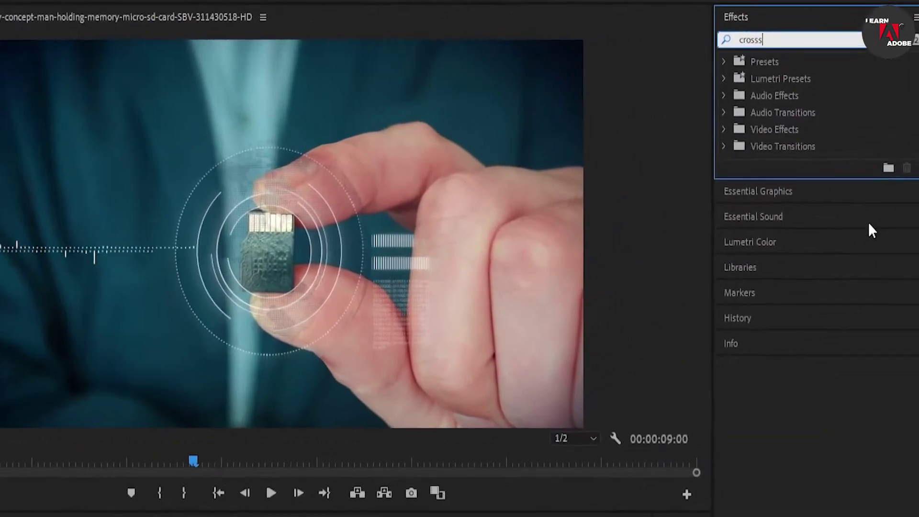
pyautogui.press('BackSpace')
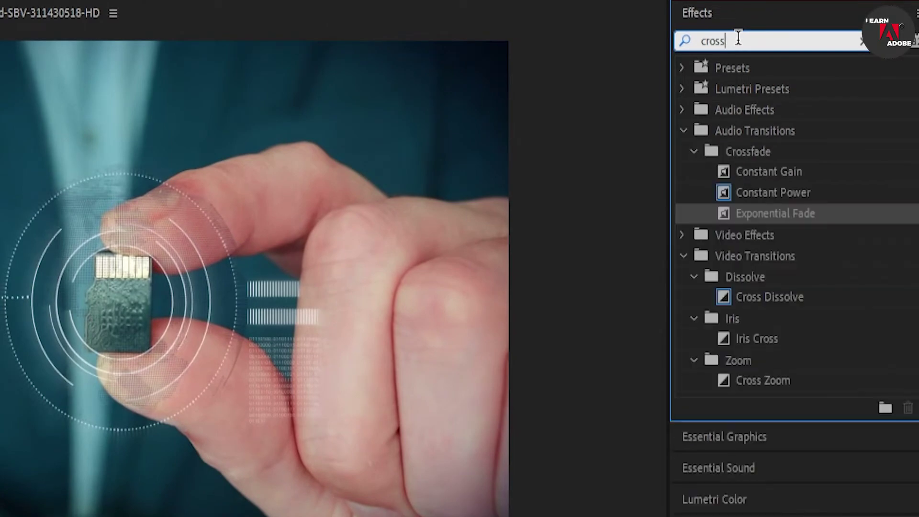
pyautogui.click(762, 305)
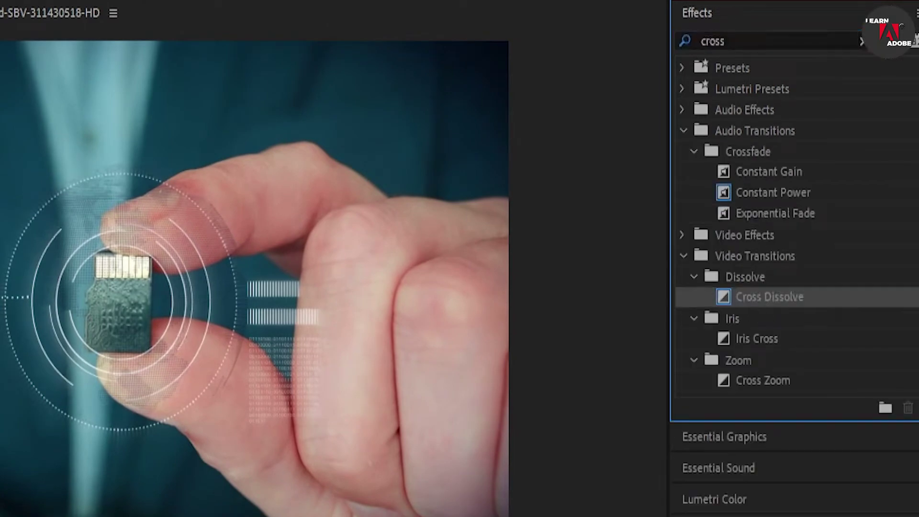
# Apply Cross Dissolve to the end of the V2 clip and play back the join.
pyautogui.moveTo(769, 296); pyautogui.dragTo(262, 452)
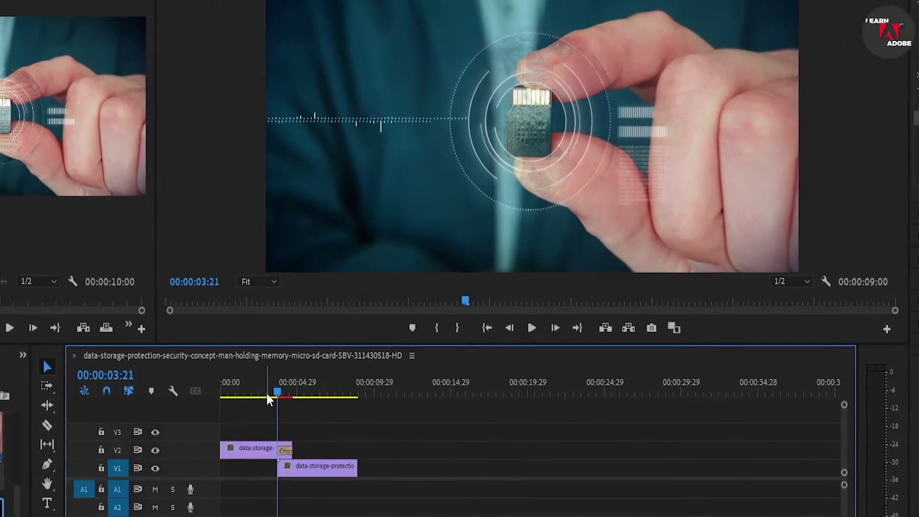
pyautogui.moveTo(268, 395); pyautogui.dragTo(278, 395)
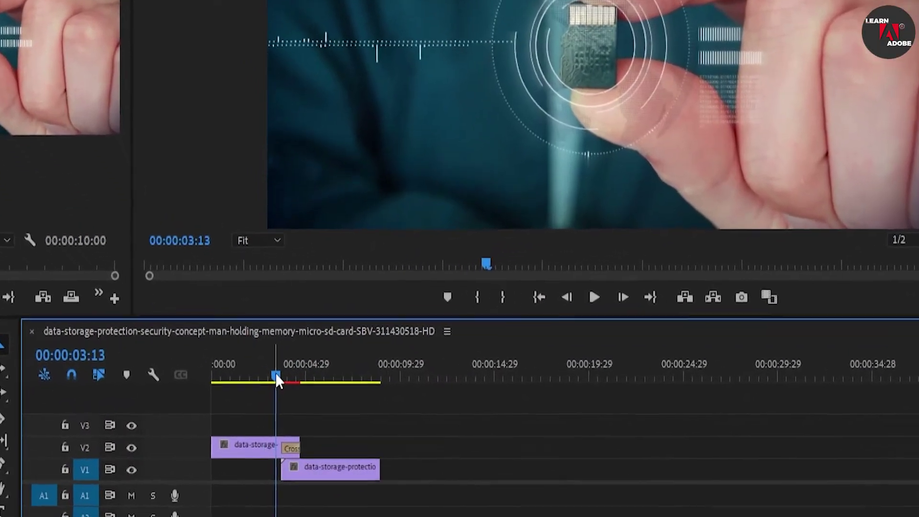
pyautogui.press('space')
# Stop playback just before the join and select both half-clips.
pyautogui.click(276, 355)
pyautogui.moveTo(277, 356); pyautogui.dragTo(286, 368)
pyautogui.click(222, 440)
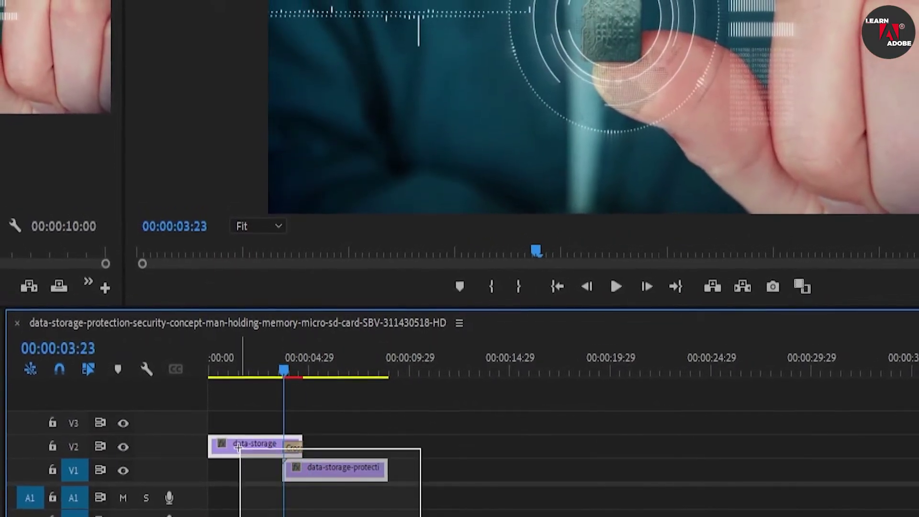
# Duplicate the dissolved clip pair along the timeline to make four repeating pairs.
pyautogui.moveTo(359, 475); pyautogui.dragTo(535, 476)
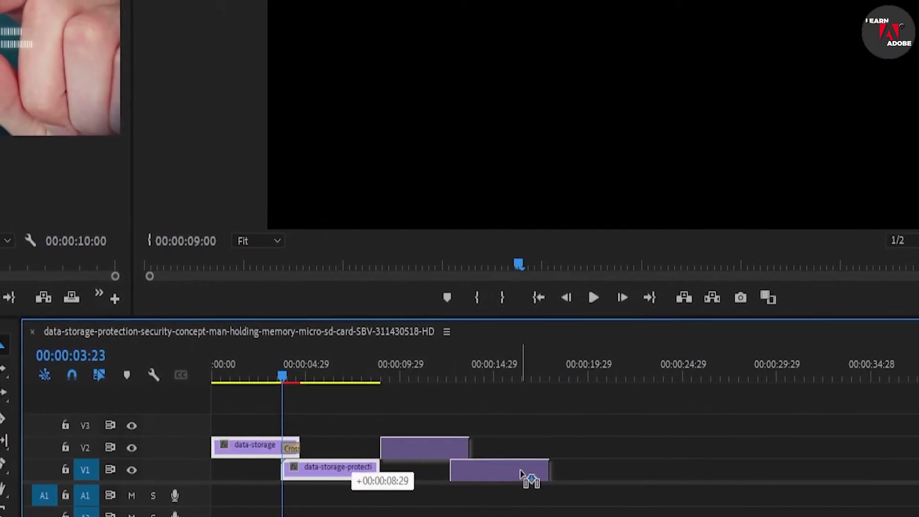
pyautogui.moveTo(535, 475); pyautogui.dragTo(527, 473)
pyautogui.moveTo(283, 379)
pyautogui.mouseDown()
pyautogui.moveTo(431, 402)
pyautogui.moveTo(358, 410)
pyautogui.mouseUp()
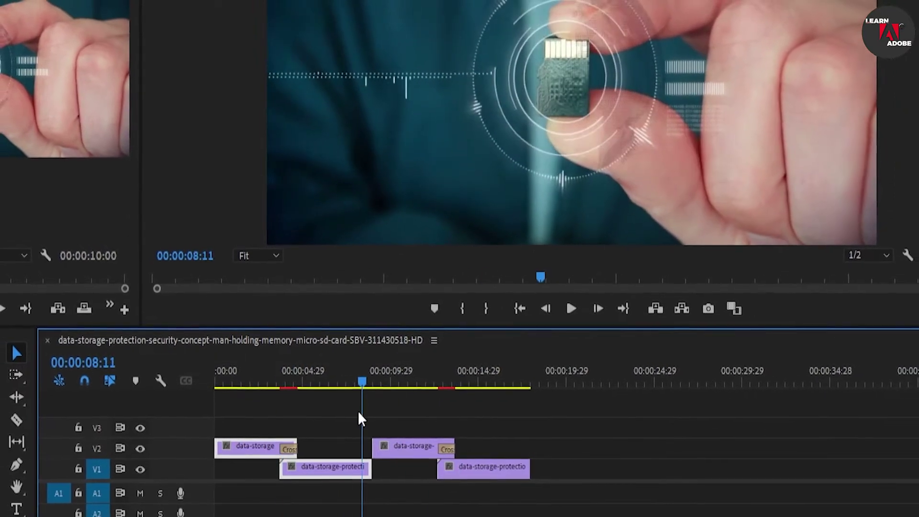
pyautogui.moveTo(426, 452); pyautogui.dragTo(680, 468)
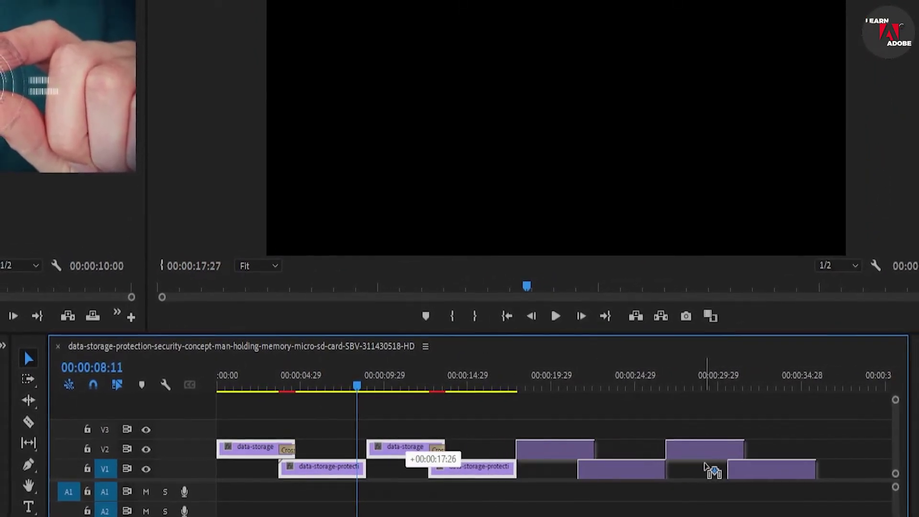
pyautogui.moveTo(680, 469); pyautogui.dragTo(707, 471)
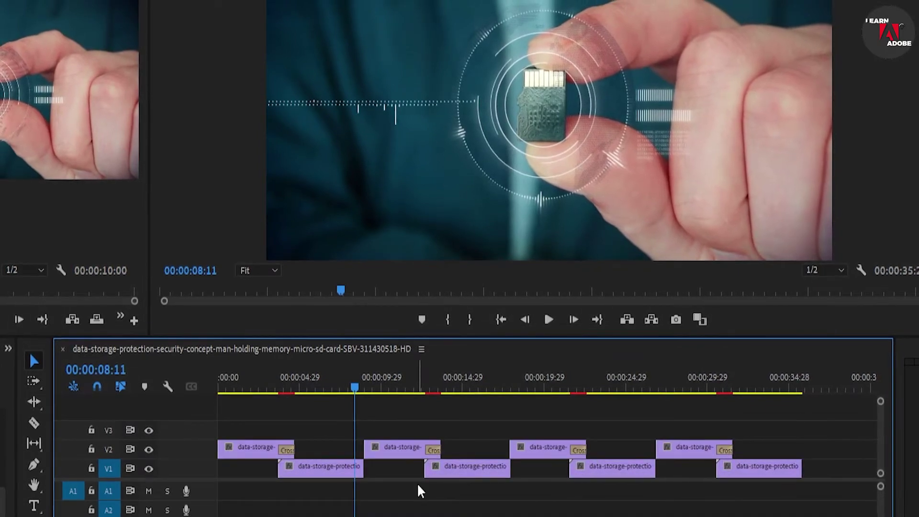
# Move the playhead to 00:00:15:18 and delete every clip in the sequence.
pyautogui.moveTo(355, 387); pyautogui.dragTo(471, 388)
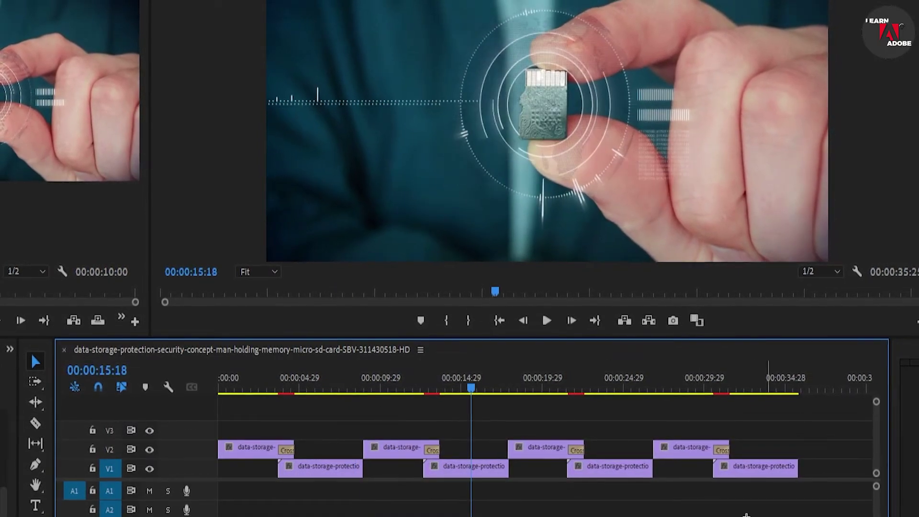
pyautogui.hotkey('ctrl', 'a')
pyautogui.press('Delete')
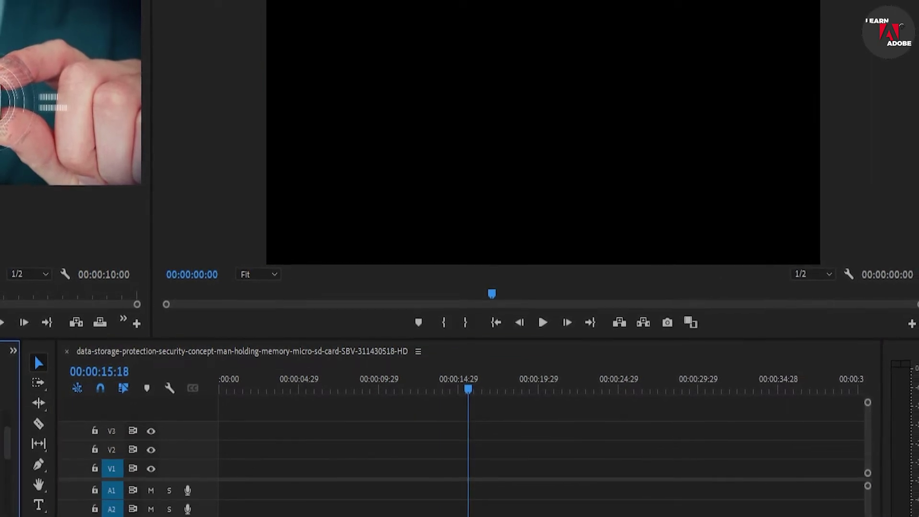
# Place three copies of the Project clip end to end on V1 from the sequence start.
pyautogui.moveTo(15, 514)
pyautogui.mouseDown()
pyautogui.moveTo(301, 479)
pyautogui.moveTo(458, 481)
pyautogui.mouseUp()
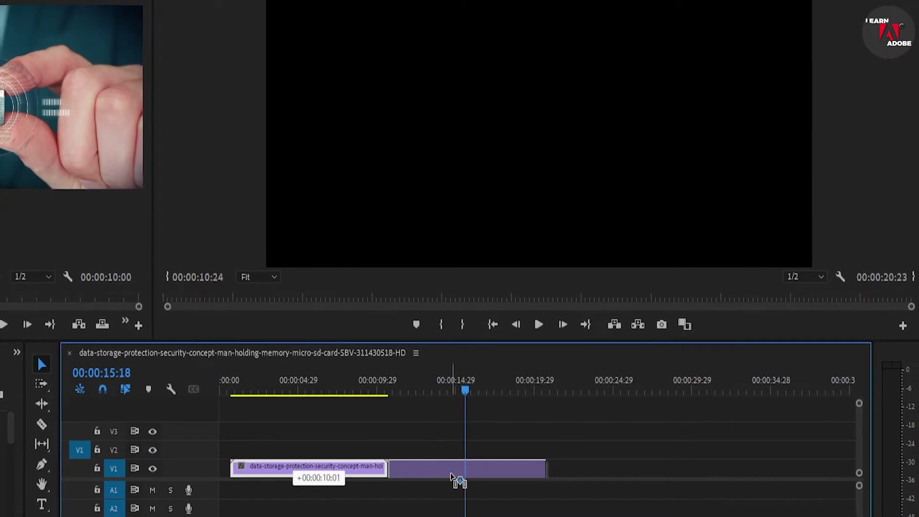
pyautogui.moveTo(457, 481); pyautogui.dragTo(453, 479)
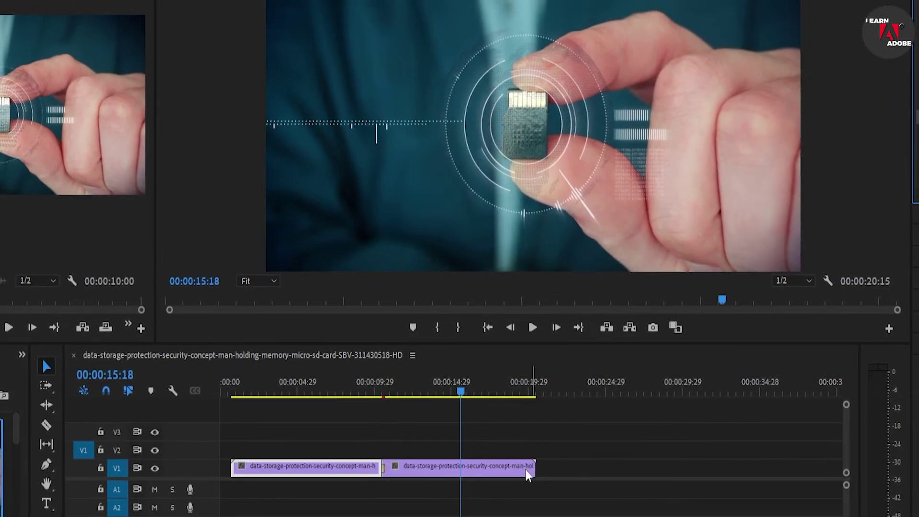
pyautogui.moveTo(530, 467); pyautogui.dragTo(664, 471)
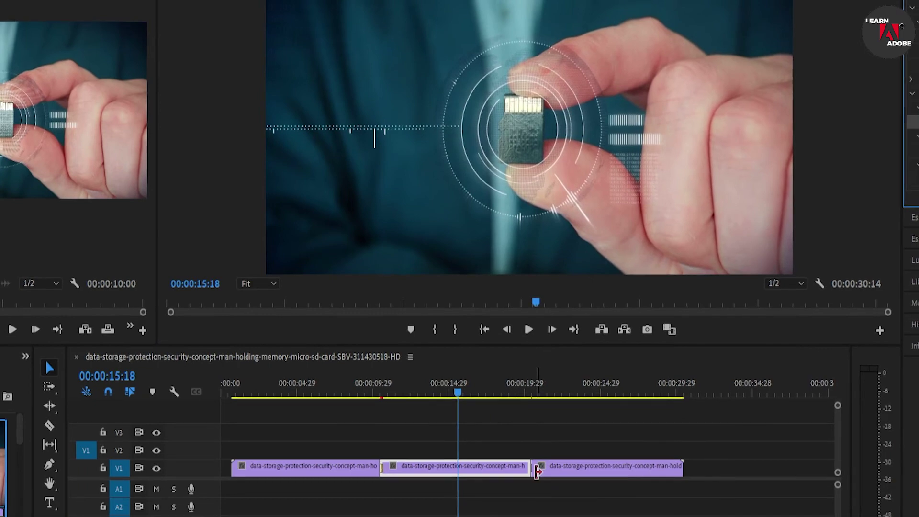
pyautogui.click(535, 394)
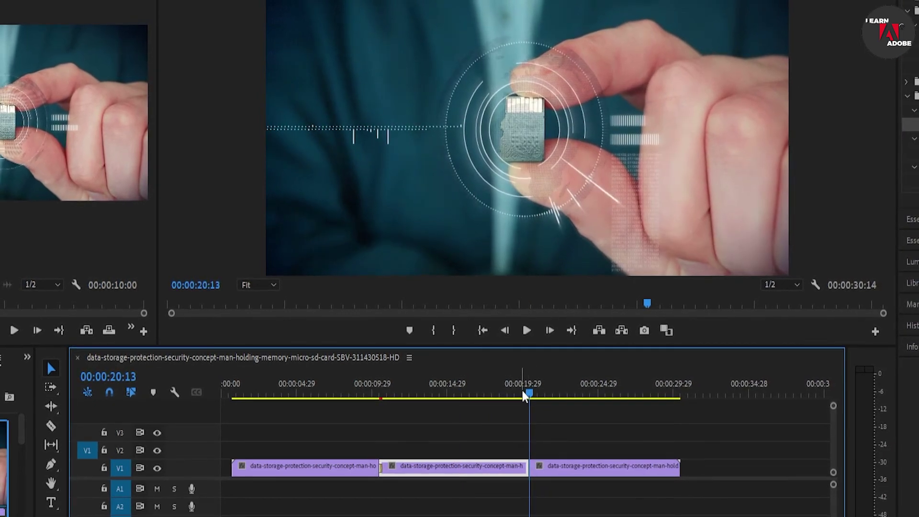
pyautogui.click(375, 392)
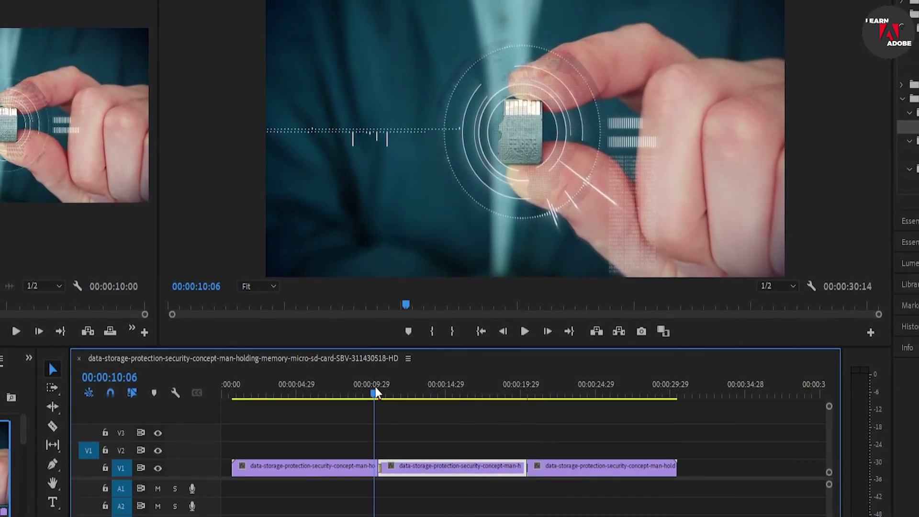
pyautogui.press('space')
pyautogui.press('space')
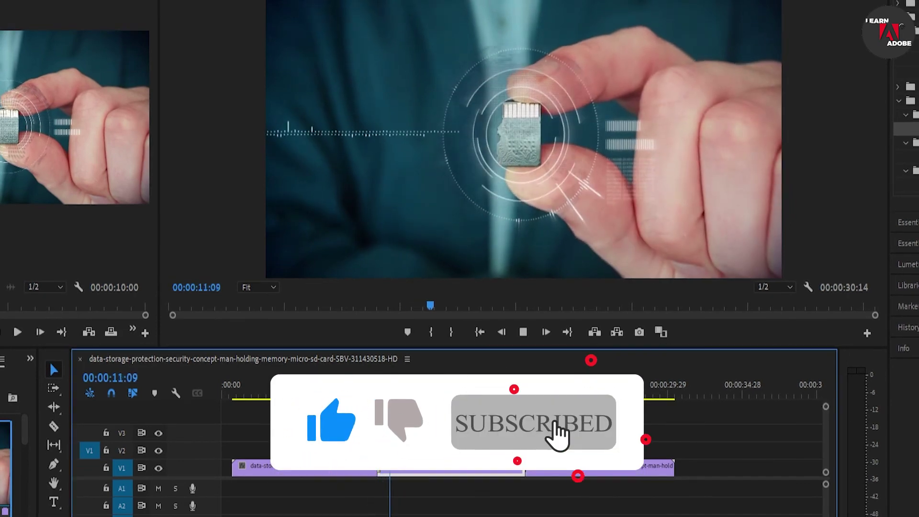
pyautogui.click(517, 393)
pyautogui.press('space')
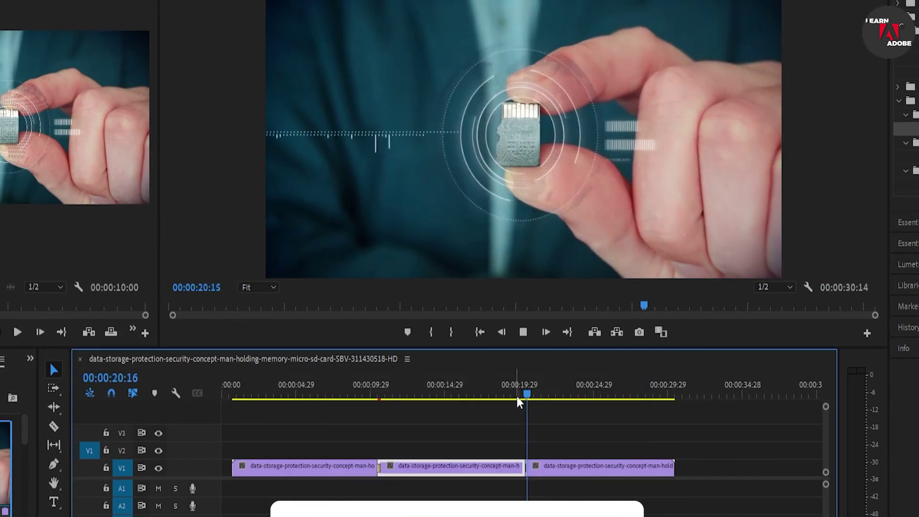